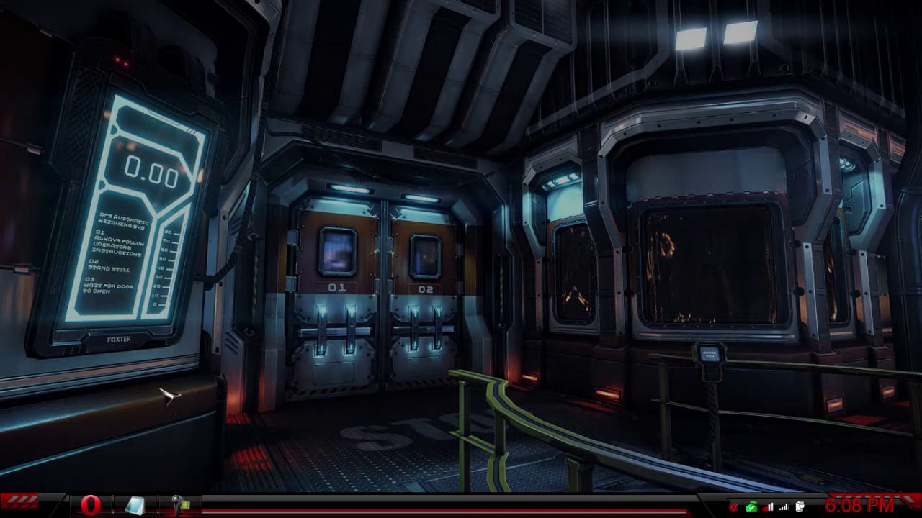
- Restart the VLC media player download from SourceForge and save vlc-2.0.0-win32.exe in the Downloads folder
{"action": "left_click", "coordinate": [90, 504]}
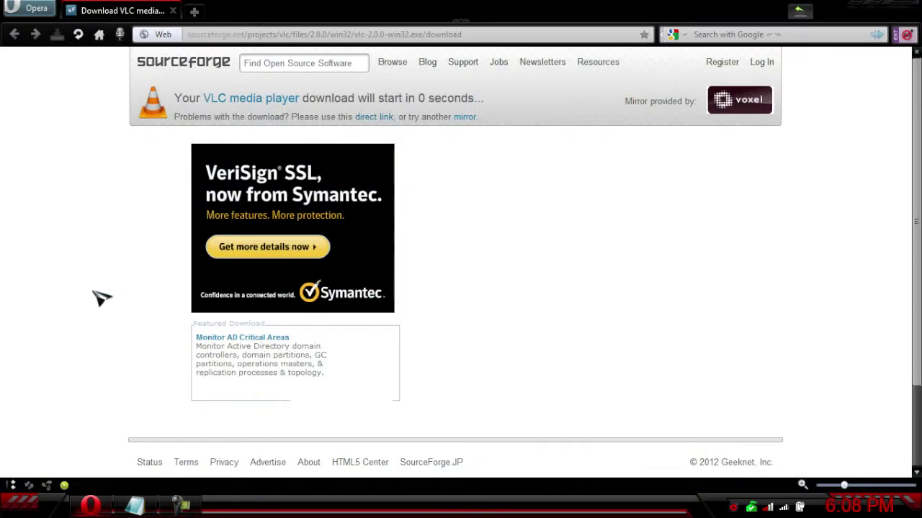
{"action": "left_click", "coordinate": [79, 35]}
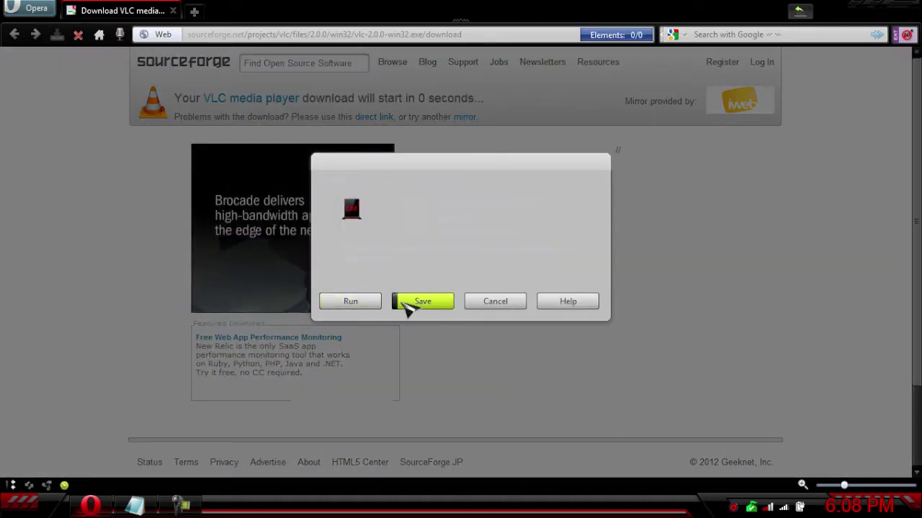
{"action": "left_click", "coordinate": [408, 302]}
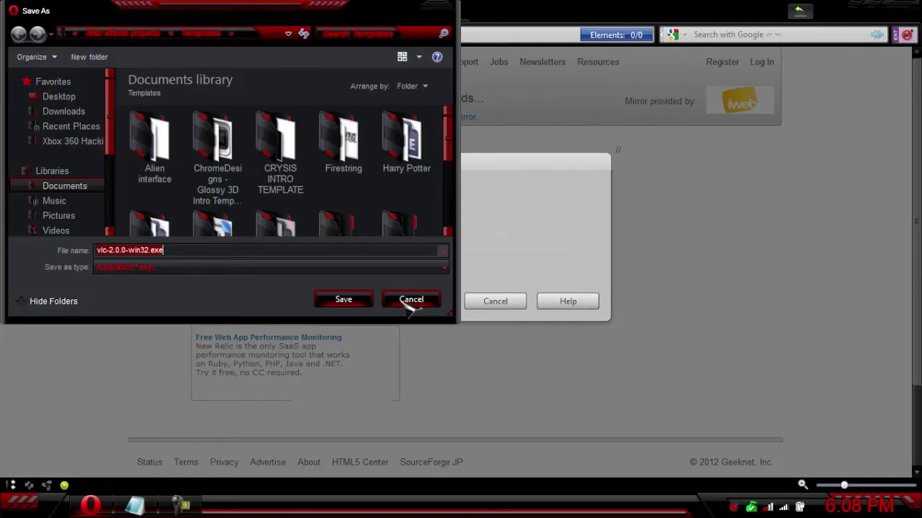
{"action": "left_click", "coordinate": [262, 252]}
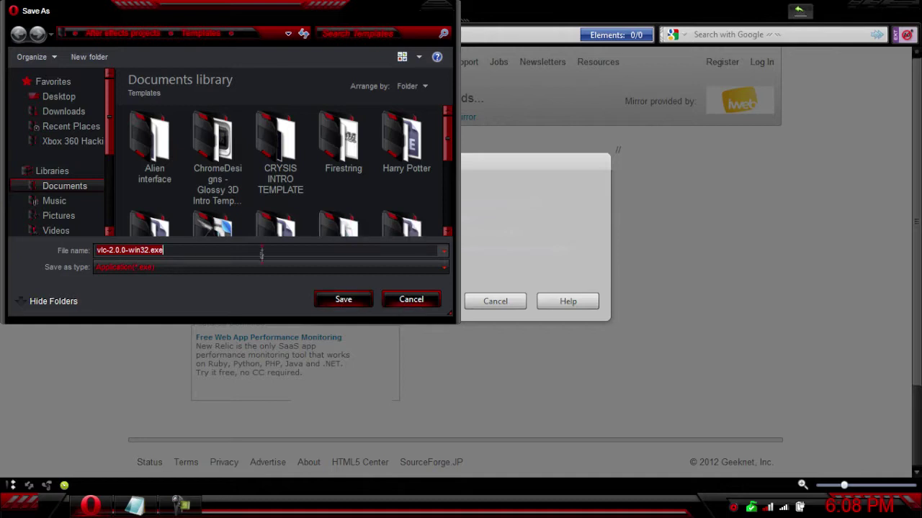
{"action": "left_click", "coordinate": [72, 113]}
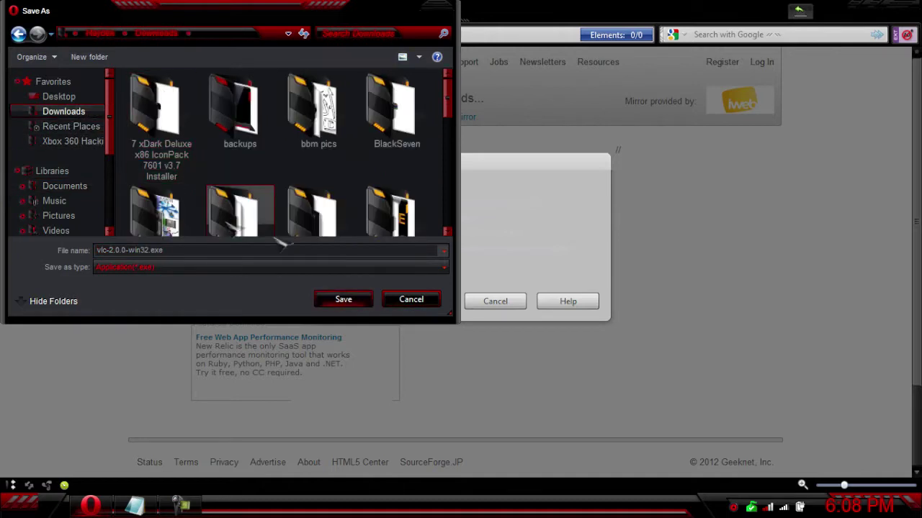
{"action": "left_click", "coordinate": [362, 303]}
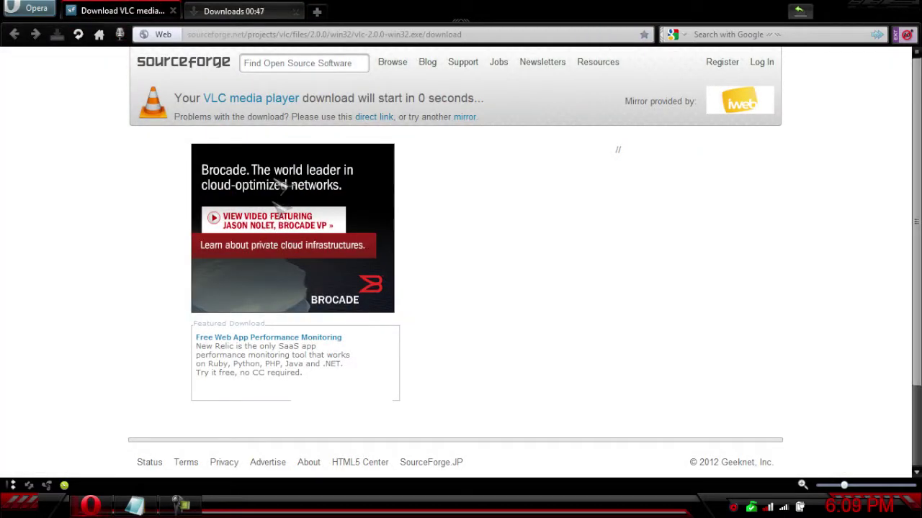
- Check the progress of the VLC download and read through the new-features notes in Notepad
{"action": "left_click", "coordinate": [254, 19]}
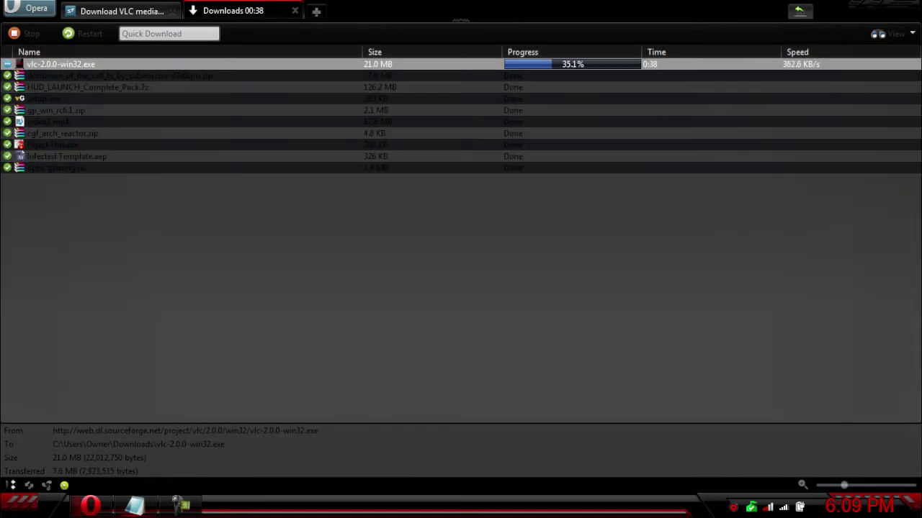
{"action": "left_click_drag", "start_coordinate": [920, 141], "coordinate": [385, 106]}
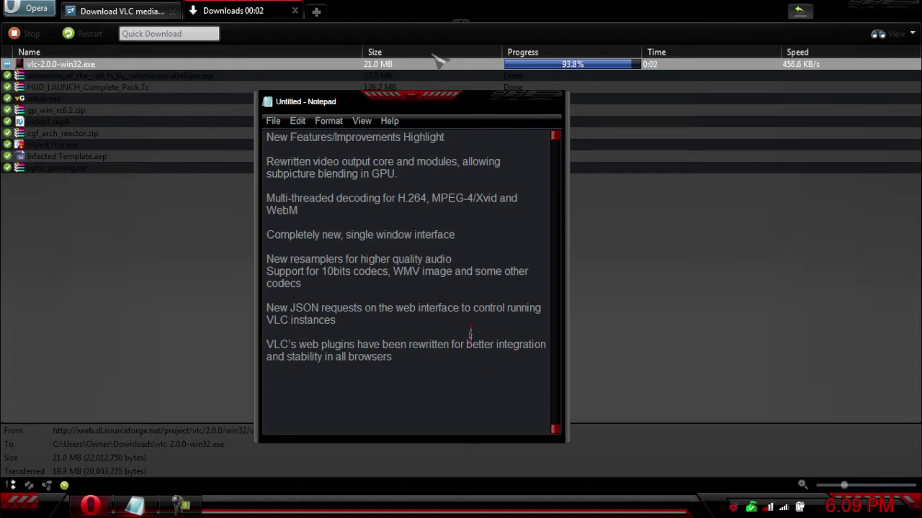
{"action": "left_click_drag", "start_coordinate": [482, 104], "coordinate": [483, 120]}
{"action": "left_click_drag", "start_coordinate": [576, 122], "coordinate": [920, 108]}
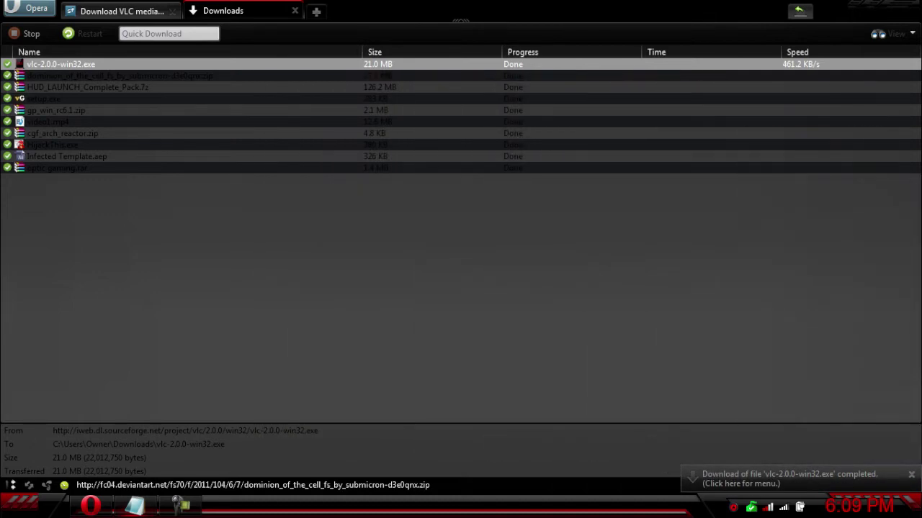
- Run the downloaded vlc-2.0.0-win32.exe installer and close the browser
{"action": "left_click", "coordinate": [76, 68]}
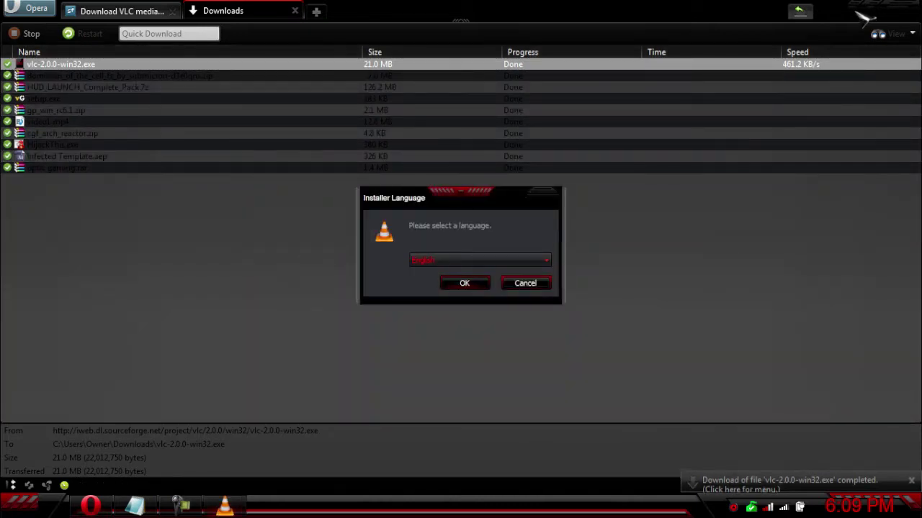
{"action": "left_click", "coordinate": [769, 74]}
{"action": "key", "text": "alt+F4"}
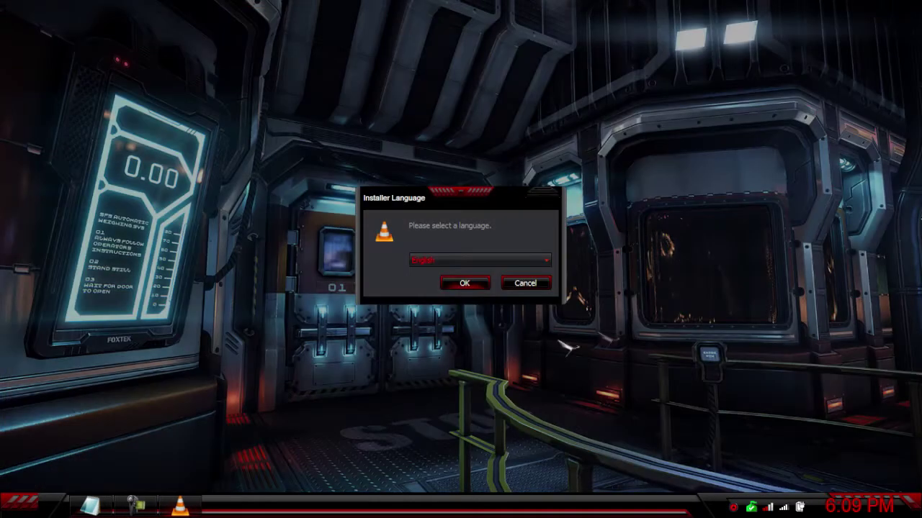
- Choose English as the installer language and advance the setup wizard to the component selection
{"action": "left_click", "coordinate": [485, 285]}
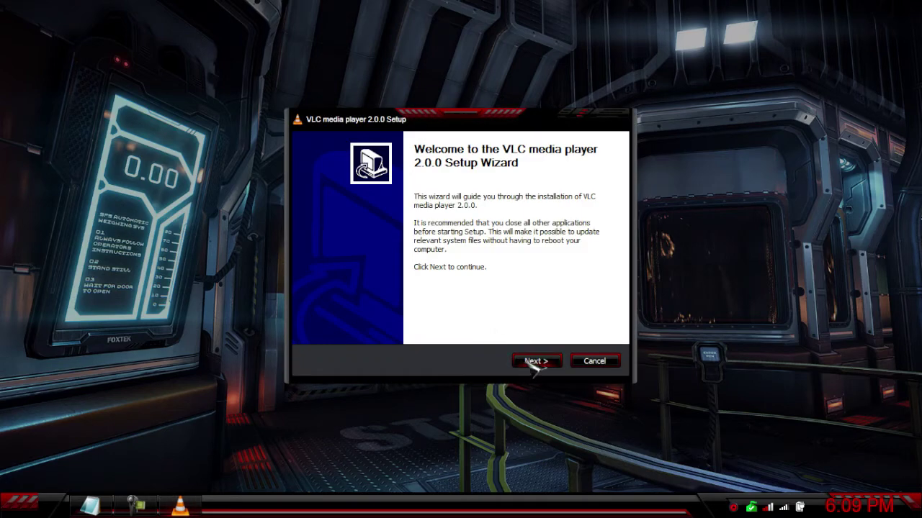
{"action": "left_click", "coordinate": [533, 362]}
{"action": "left_click", "coordinate": [533, 363]}
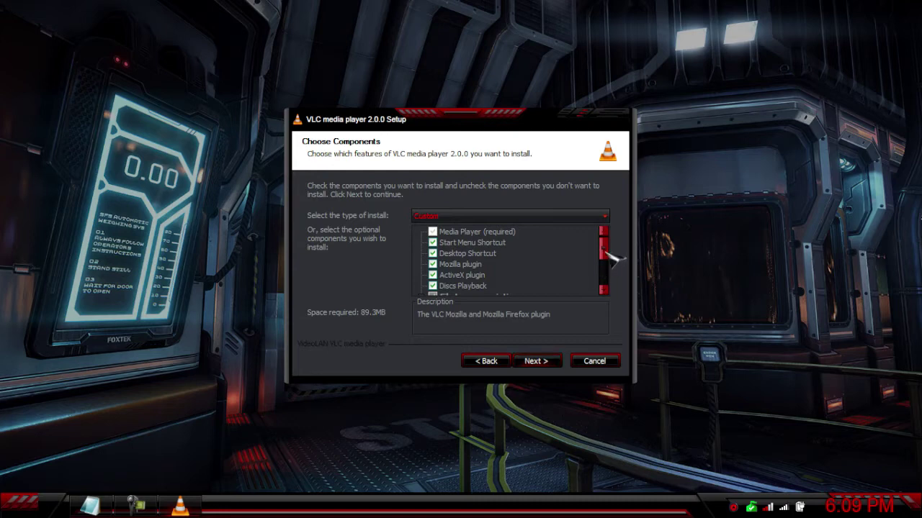
- Compare the components included in the Full, Minimum, Recommended and Custom install types
{"action": "mouse_move", "coordinate": [602, 242]}
{"action": "left_mouse_down"}
{"action": "mouse_move", "coordinate": [606, 287]}
{"action": "mouse_move", "coordinate": [605, 229]}
{"action": "left_mouse_up"}
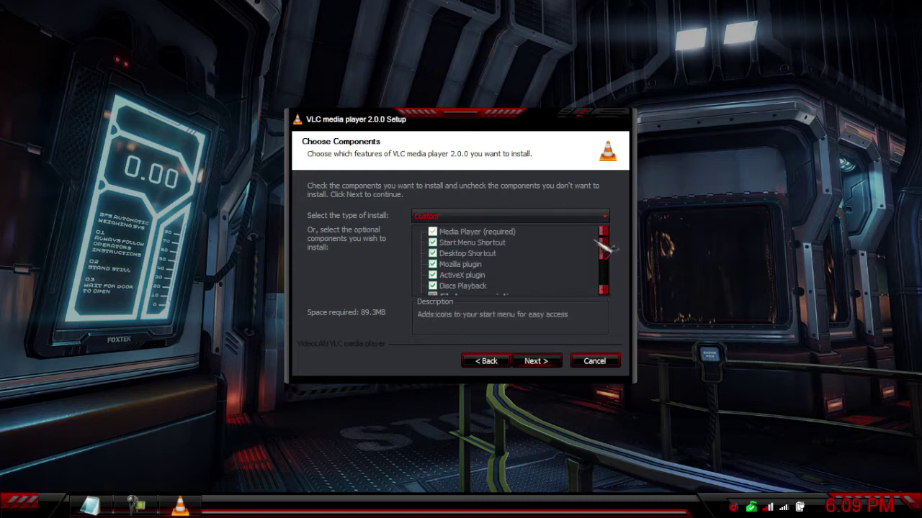
{"action": "left_click", "coordinate": [576, 216]}
{"action": "left_click", "coordinate": [586, 246]}
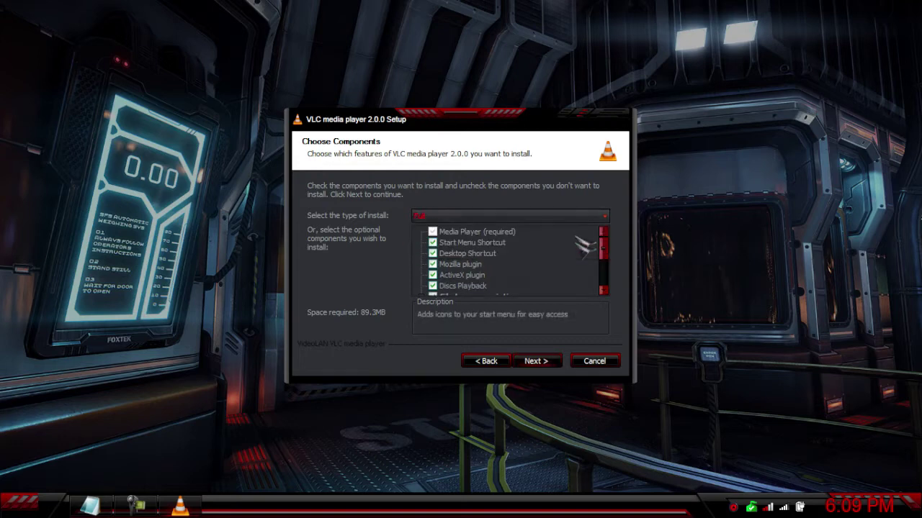
{"action": "left_click", "coordinate": [569, 218]}
{"action": "left_click", "coordinate": [554, 239]}
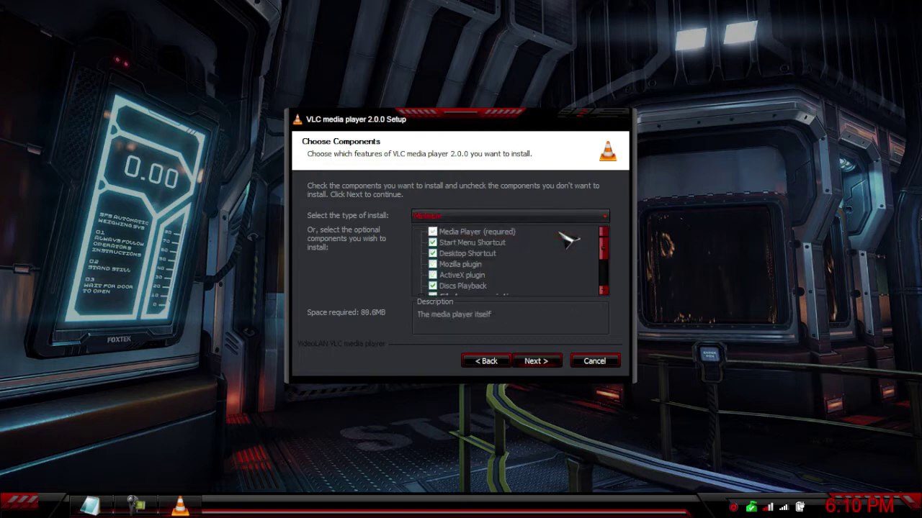
{"action": "mouse_move", "coordinate": [609, 255]}
{"action": "left_mouse_down"}
{"action": "mouse_move", "coordinate": [613, 282]}
{"action": "mouse_move", "coordinate": [609, 233]}
{"action": "mouse_move", "coordinate": [596, 228]}
{"action": "mouse_move", "coordinate": [616, 268]}
{"action": "mouse_move", "coordinate": [609, 238]}
{"action": "left_mouse_up"}
{"action": "left_click", "coordinate": [598, 216]}
{"action": "left_click", "coordinate": [595, 227]}
{"action": "left_click", "coordinate": [602, 216]}
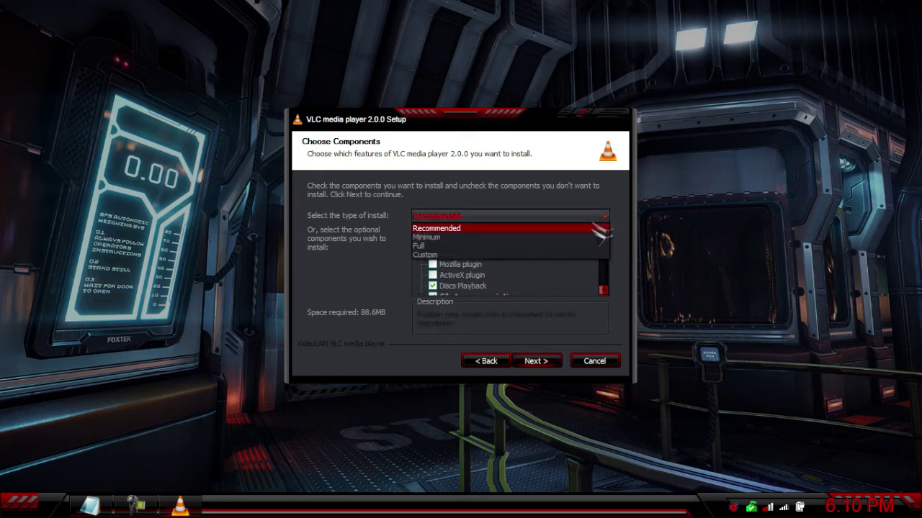
{"action": "left_click", "coordinate": [588, 253]}
- Select the Full install type and install VLC into C:\Program Files (x86)\VideoLAN\VLC
{"action": "left_click", "coordinate": [602, 216]}
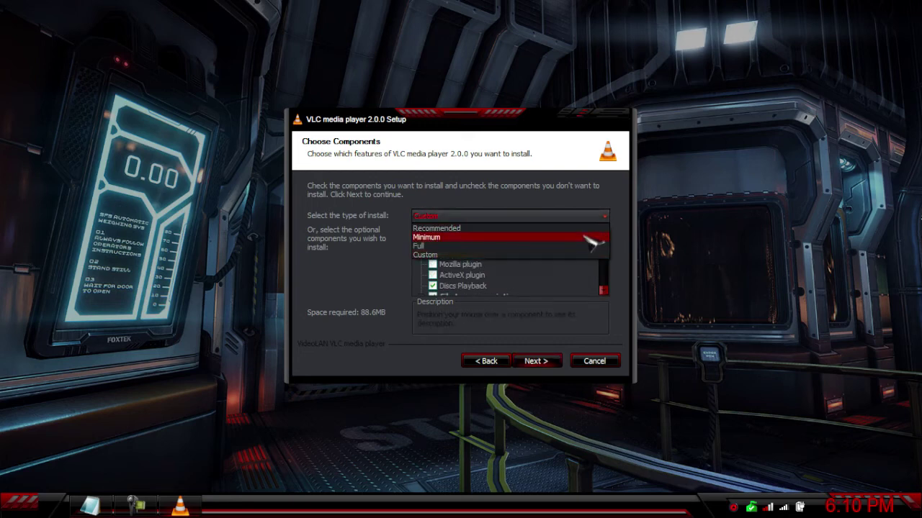
{"action": "left_click", "coordinate": [592, 250]}
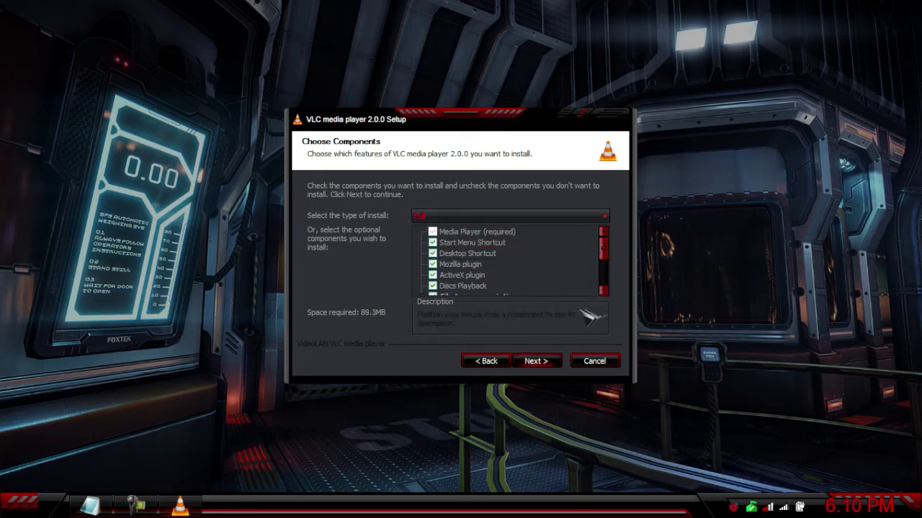
{"action": "left_click", "coordinate": [526, 366]}
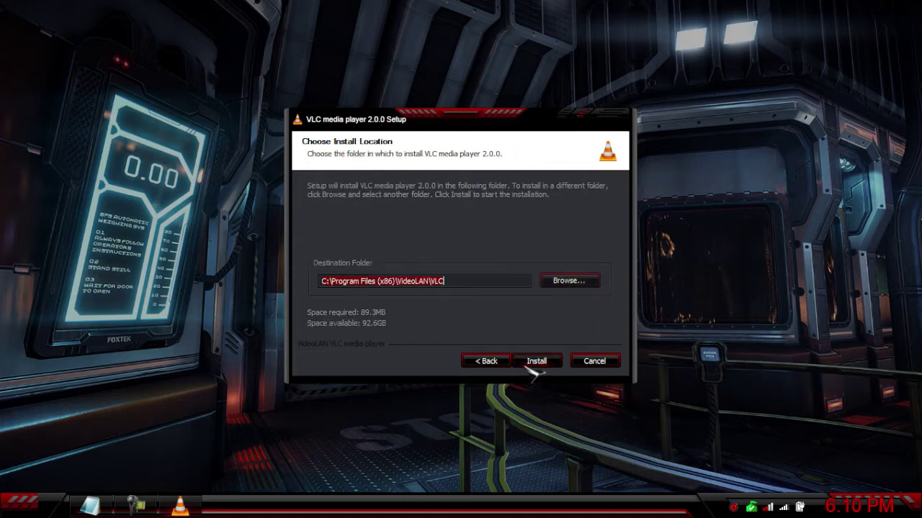
{"action": "left_click", "coordinate": [527, 366]}
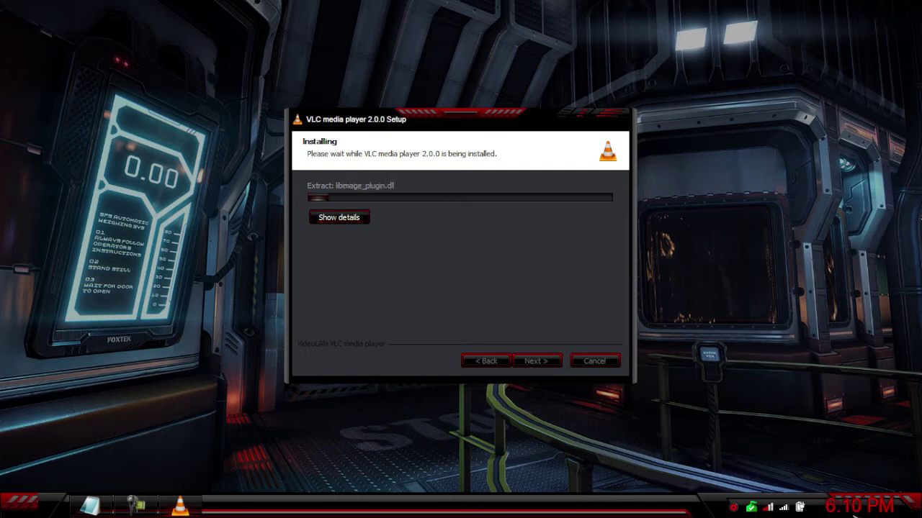
{"action": "left_click", "coordinate": [855, 511]}
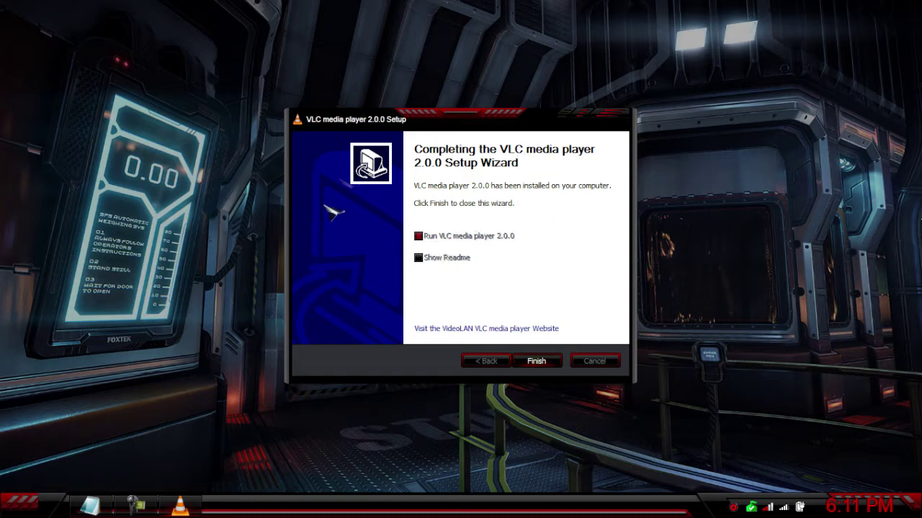
- Finish the setup with Show Readme and Run VLC enabled, and save the network access policy with both options allowed
{"action": "left_click", "coordinate": [420, 260]}
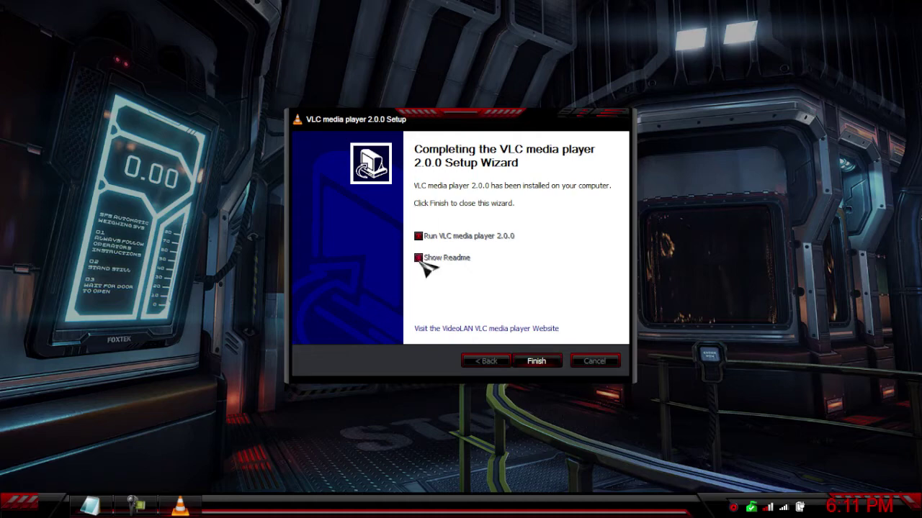
{"action": "left_click", "coordinate": [537, 363]}
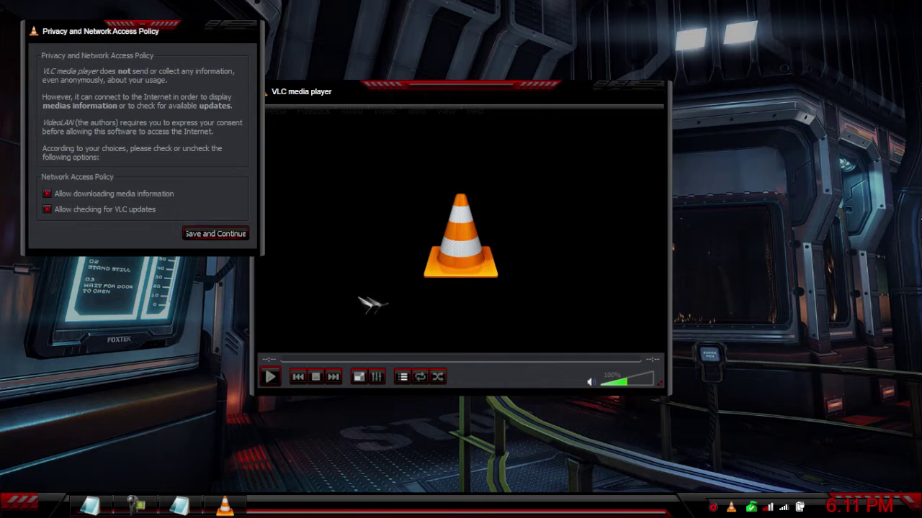
{"action": "left_click", "coordinate": [209, 235]}
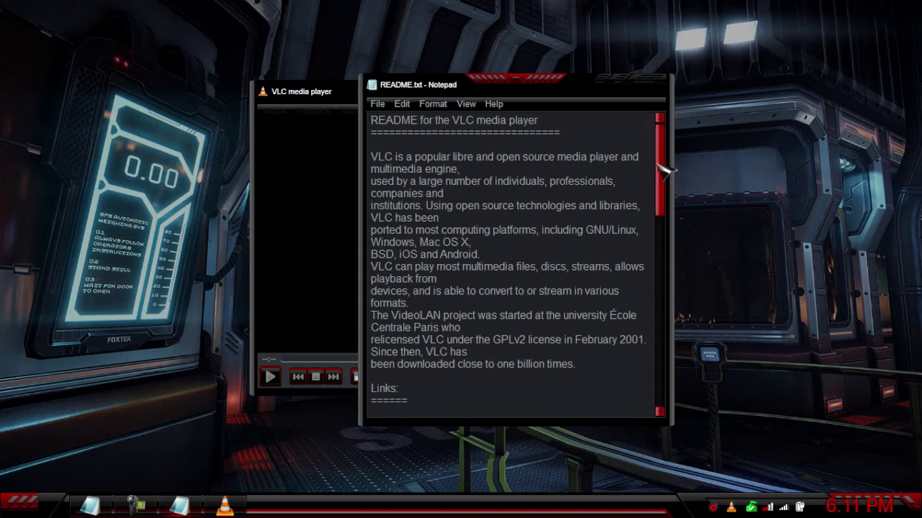
- Skim the VLC README file down to its source code contents and close it
{"action": "left_click_drag", "start_coordinate": [664, 169], "coordinate": [658, 279]}
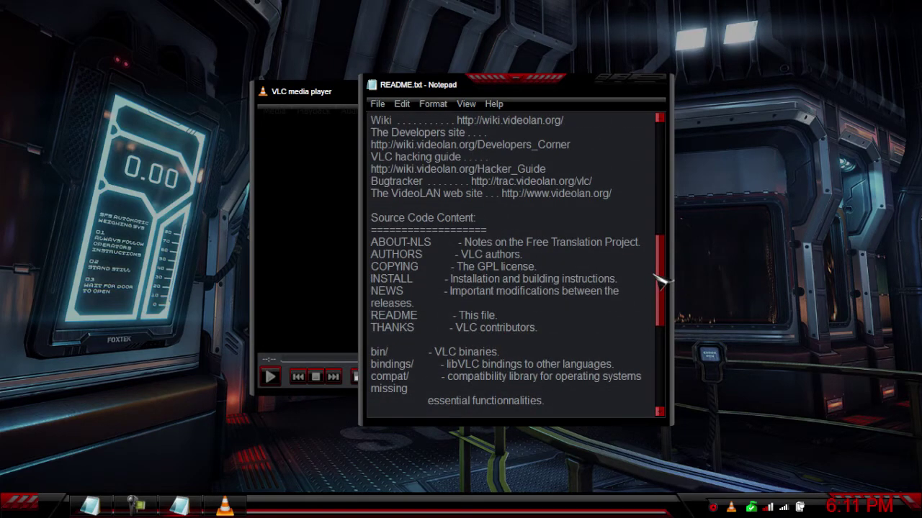
{"action": "left_click_drag", "start_coordinate": [661, 281], "coordinate": [695, 136]}
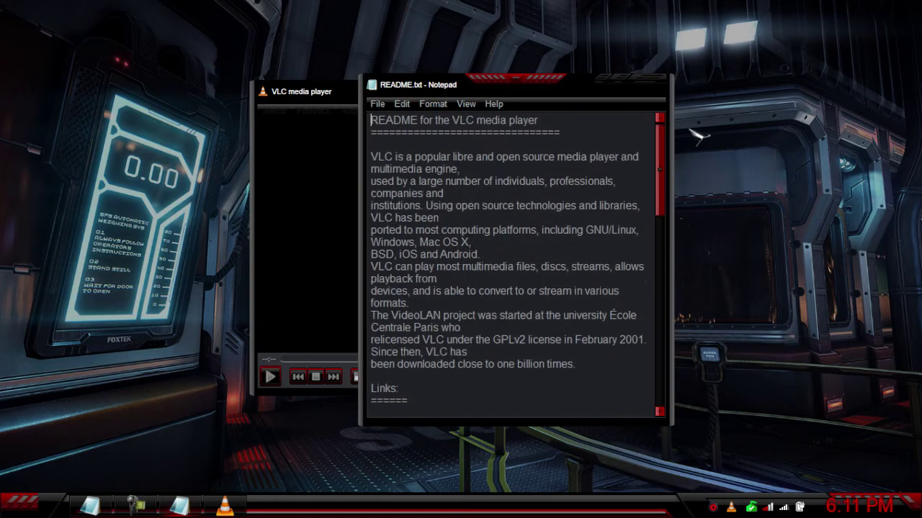
{"action": "left_click", "coordinate": [664, 77]}
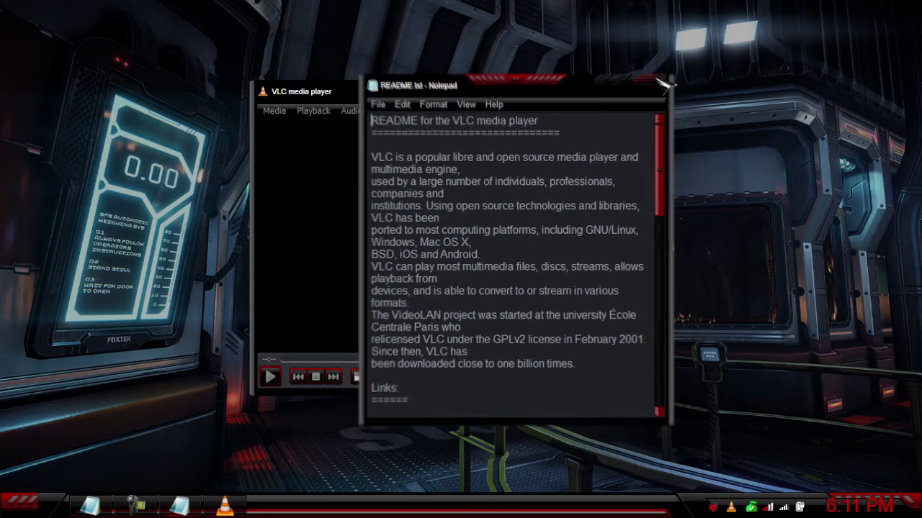
- Maximize the VLC window and open the Preferences
{"action": "left_click", "coordinate": [624, 87]}
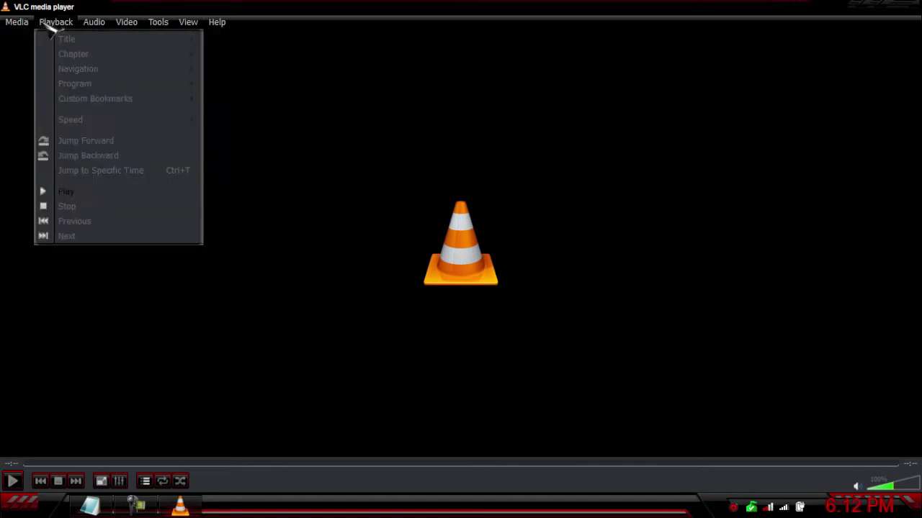
{"action": "mouse_move", "coordinate": [186, 23]}
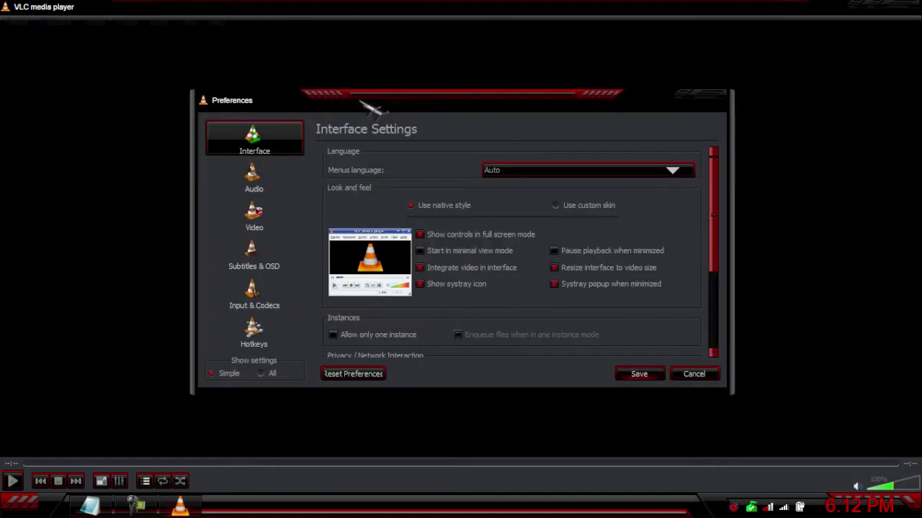
- Examine the interface settings, including the custom skin and native style options and the album art download policies
{"action": "left_click", "coordinate": [556, 206]}
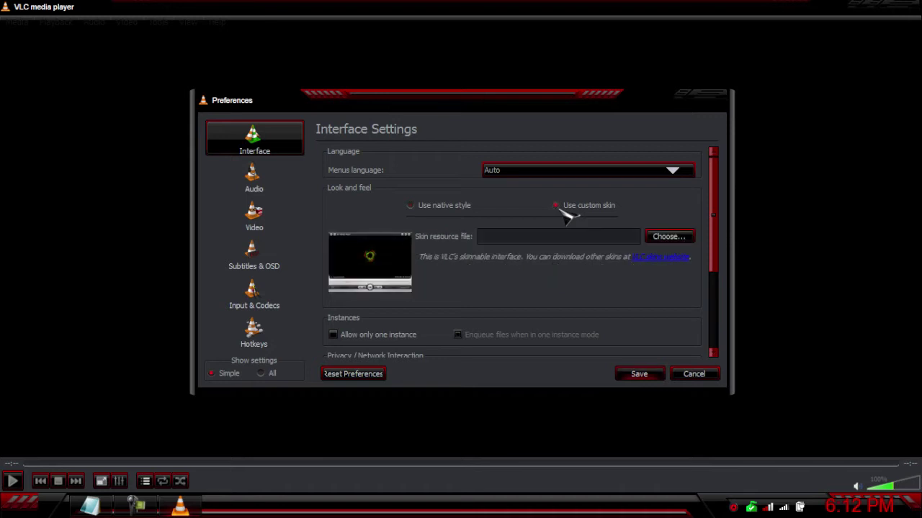
{"action": "left_click", "coordinate": [414, 206]}
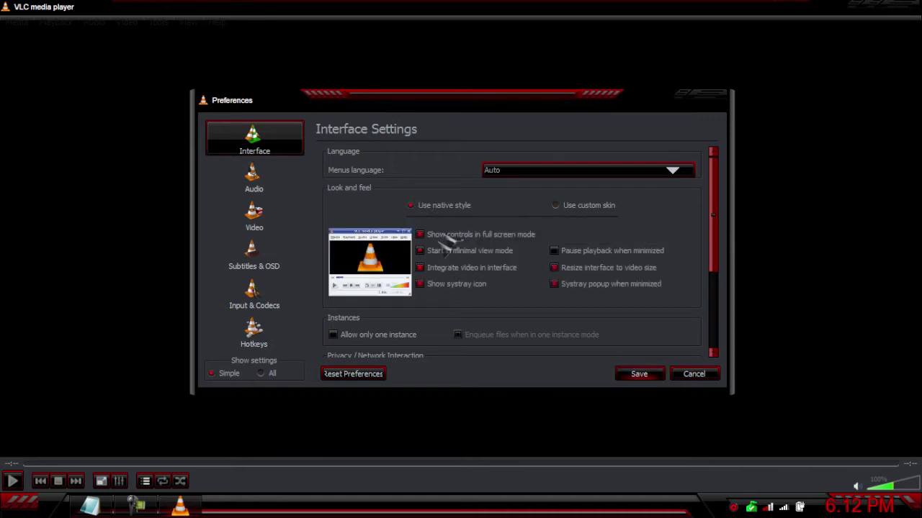
{"action": "scroll", "coordinate": [549, 276], "scroll_direction": "down", "scroll_amount": 3}
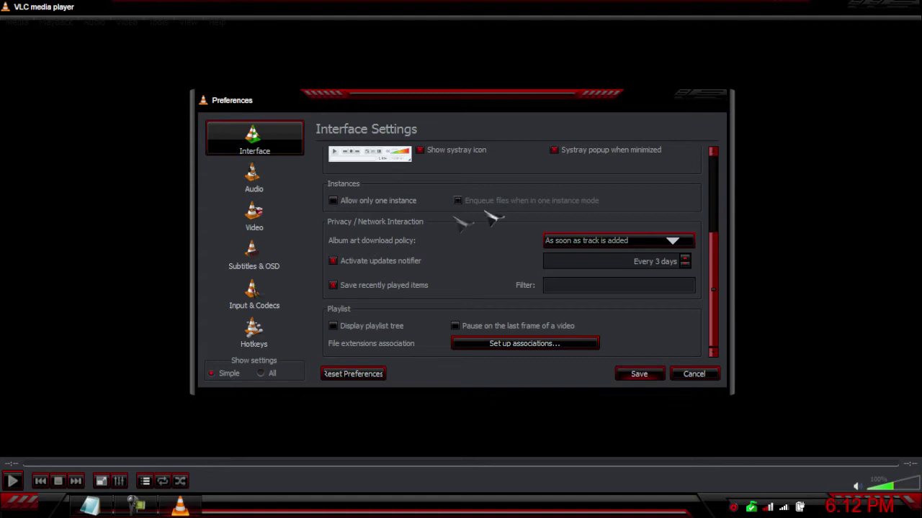
{"action": "left_click", "coordinate": [619, 240]}
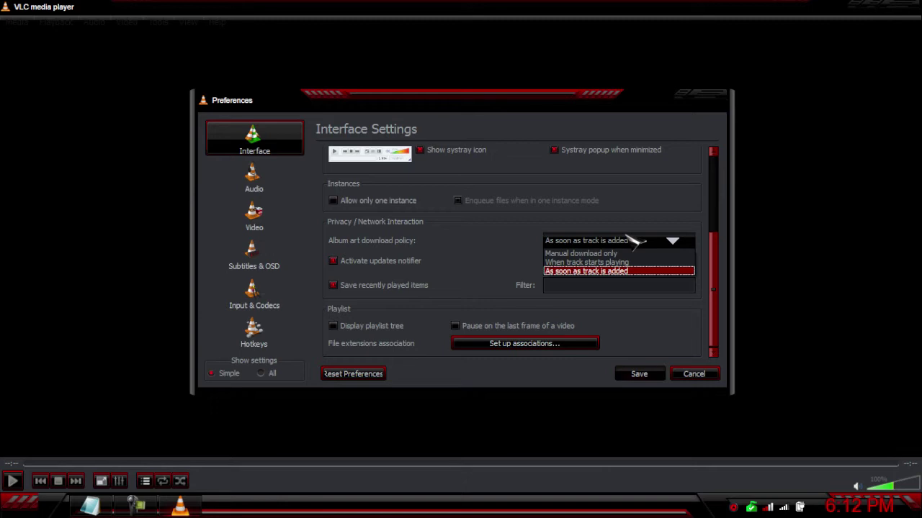
{"action": "left_click", "coordinate": [629, 239]}
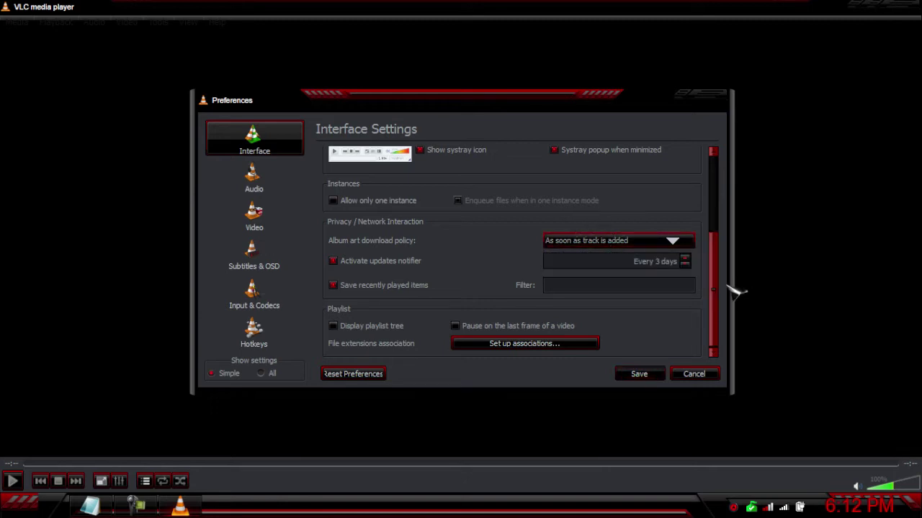
- In the audio settings, keep Dolby Surround on Auto and enable the headphone surround effect
{"action": "left_click", "coordinate": [270, 180]}
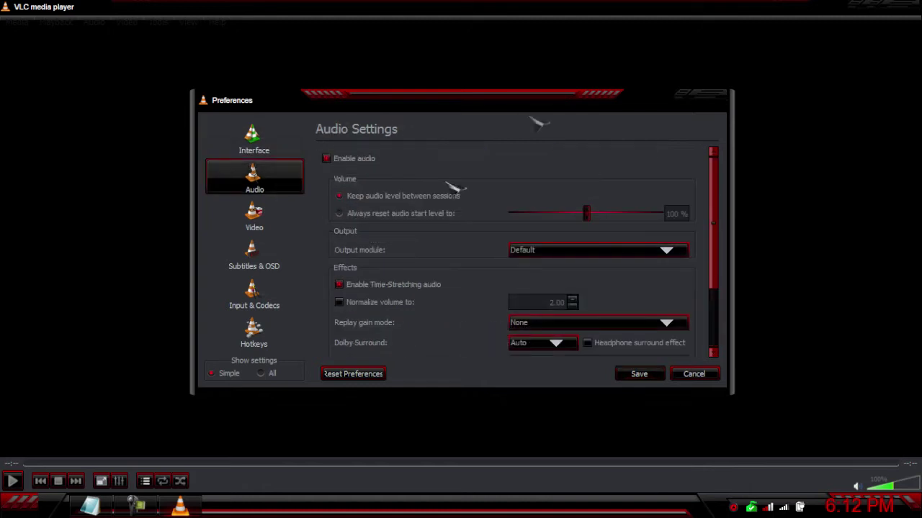
{"action": "left_click_drag", "start_coordinate": [716, 195], "coordinate": [720, 264]}
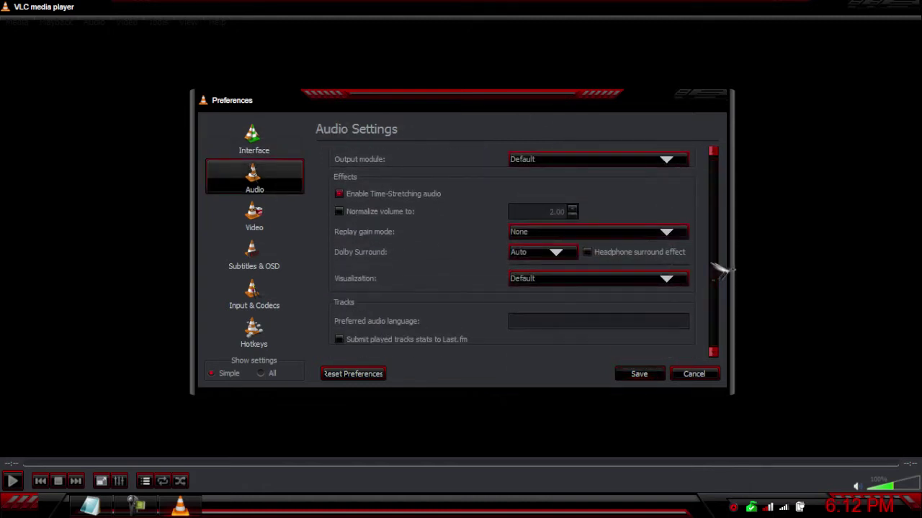
{"action": "left_click", "coordinate": [556, 252]}
{"action": "left_click", "coordinate": [533, 261]}
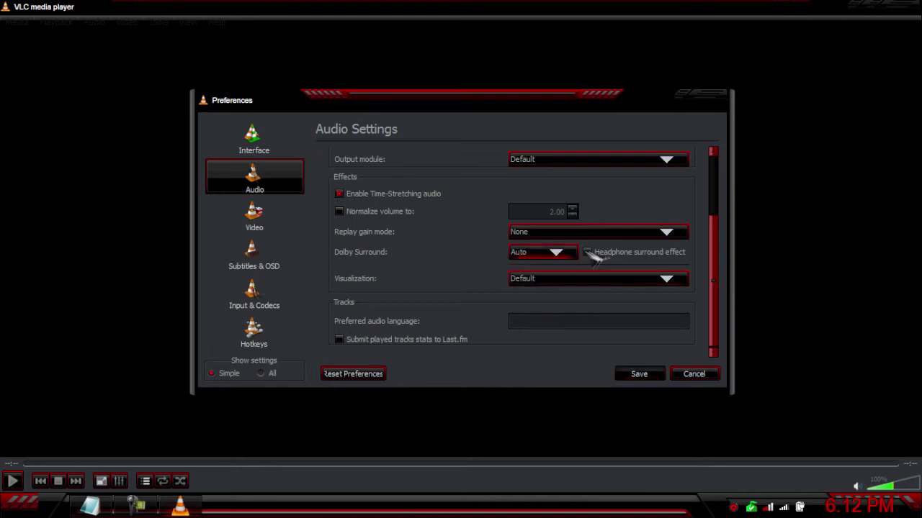
{"action": "left_click", "coordinate": [589, 253]}
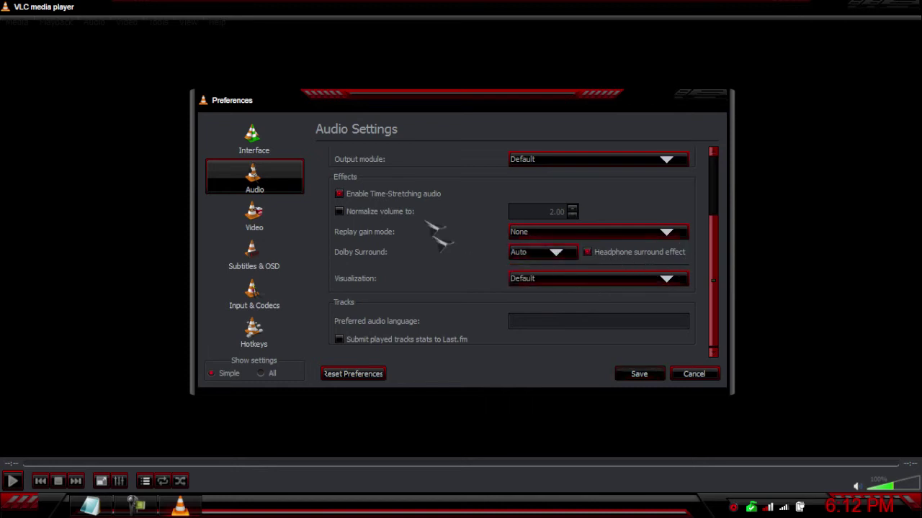
- Check the available audio visualization options without changing the selection, and review the remaining audio settings
{"action": "left_click", "coordinate": [690, 278]}
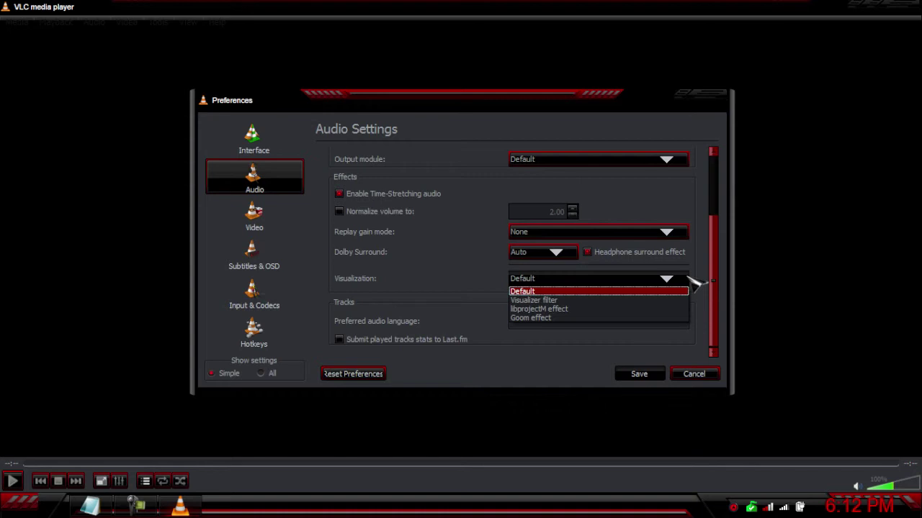
{"action": "left_click", "coordinate": [696, 281]}
{"action": "left_click_drag", "start_coordinate": [718, 288], "coordinate": [716, 209]}
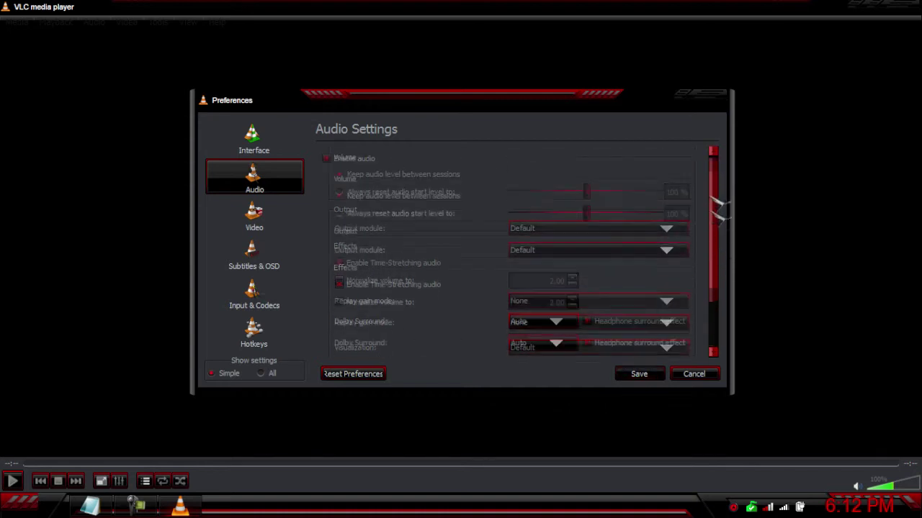
- Examine the video, hotkeys, input and codecs, and subtitle settings in the Preferences
{"action": "left_click", "coordinate": [254, 215]}
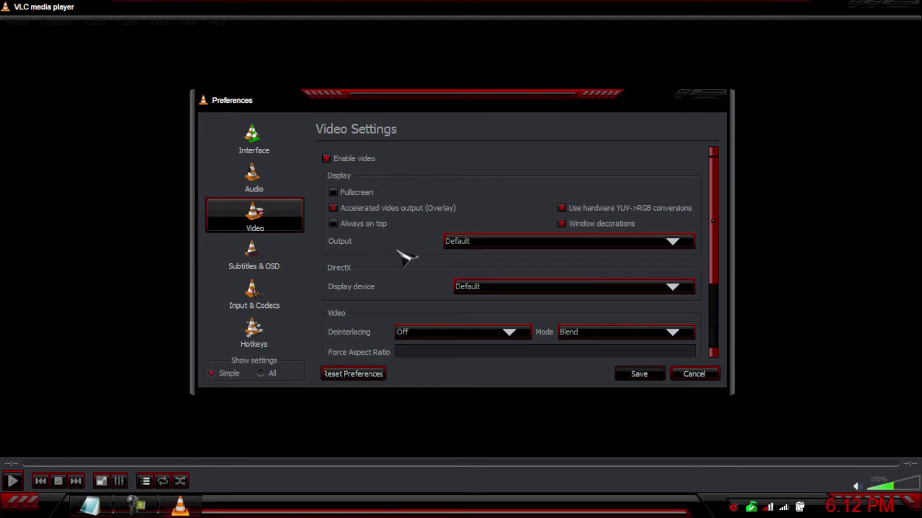
{"action": "mouse_move", "coordinate": [720, 195]}
{"action": "left_mouse_down"}
{"action": "mouse_move", "coordinate": [718, 253]}
{"action": "mouse_move", "coordinate": [716, 188]}
{"action": "left_mouse_up"}
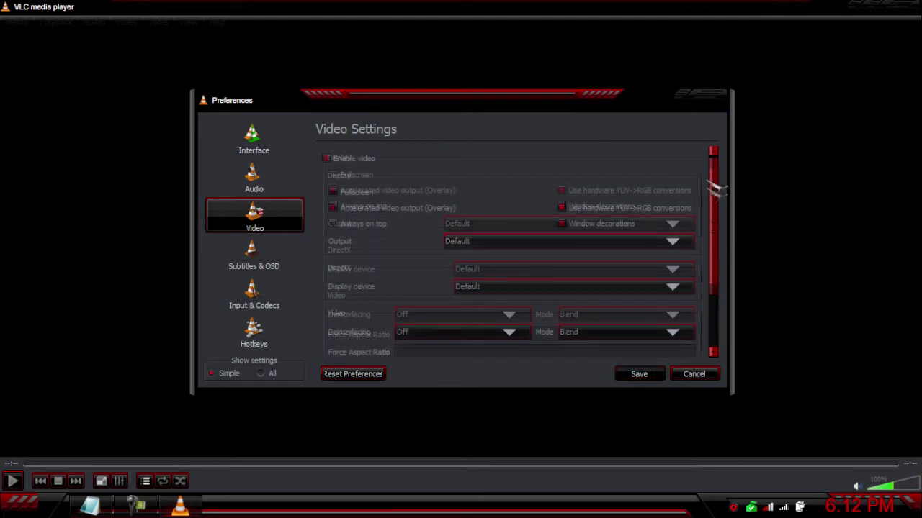
{"action": "left_click", "coordinate": [253, 332]}
{"action": "left_click", "coordinate": [255, 295]}
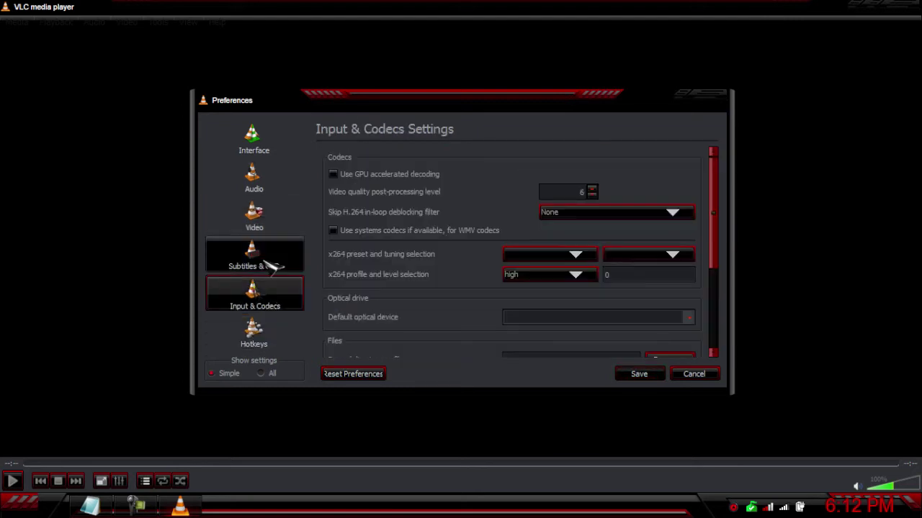
{"action": "scroll", "coordinate": [545, 232], "scroll_direction": "down", "scroll_amount": 1}
{"action": "scroll", "coordinate": [547, 233], "scroll_direction": "up", "scroll_amount": 1}
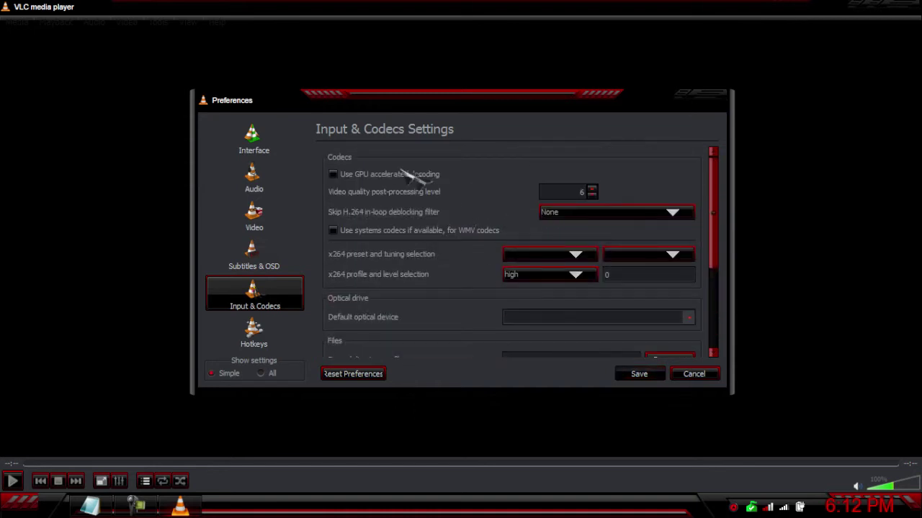
{"action": "left_click", "coordinate": [259, 259]}
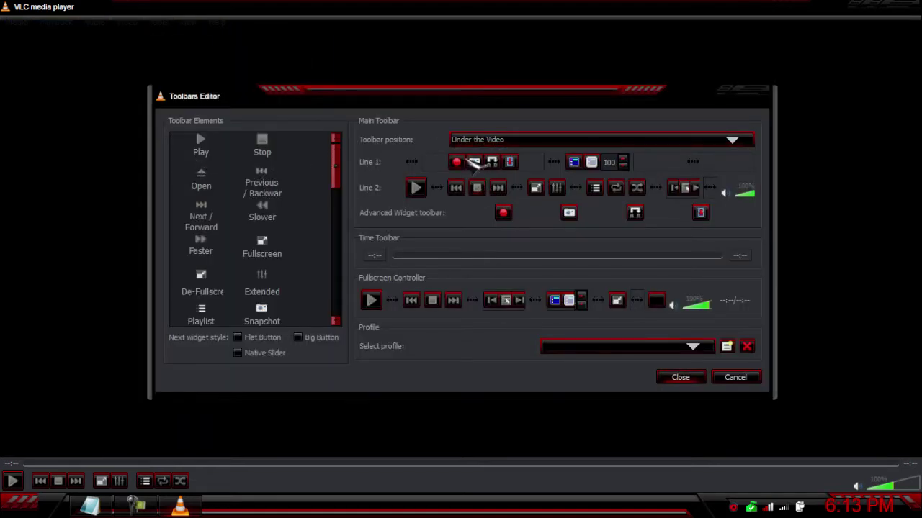
- Set the main toolbar position to Above the Video in the Toolbars Editor and close the editor
{"action": "left_click", "coordinate": [506, 141]}
{"action": "left_click", "coordinate": [477, 160]}
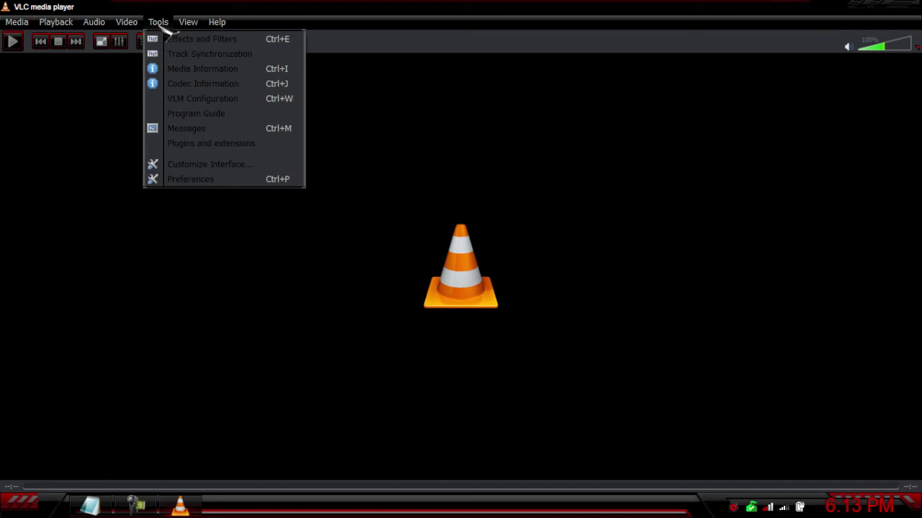
- Reopen the Toolbars Editor and try to move the record button and add the Stop element on Line 1 of the main toolbar
{"action": "left_click", "coordinate": [205, 164]}
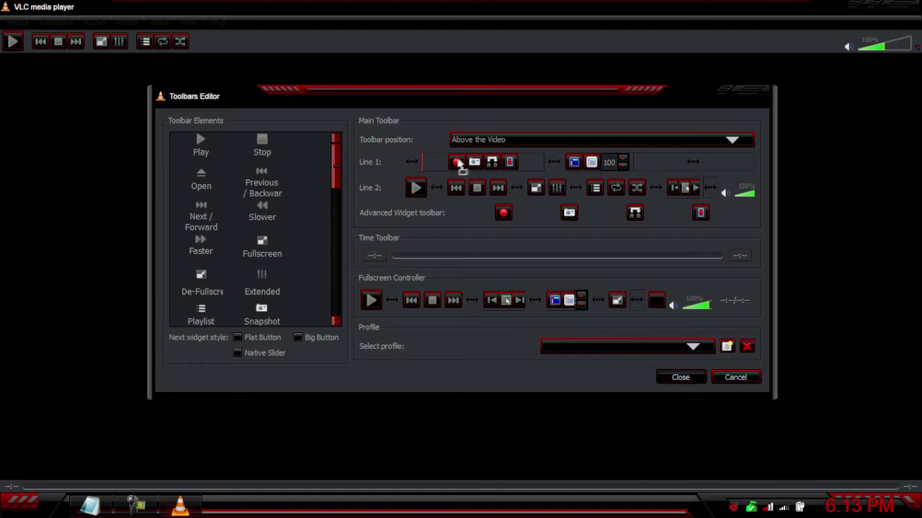
{"action": "left_click_drag", "start_coordinate": [459, 164], "coordinate": [464, 165]}
{"action": "left_click_drag", "start_coordinate": [267, 154], "coordinate": [523, 170]}
- Try out the Simplest Style and One-Liner Style profiles for the toolbars
{"action": "left_click", "coordinate": [643, 347]}
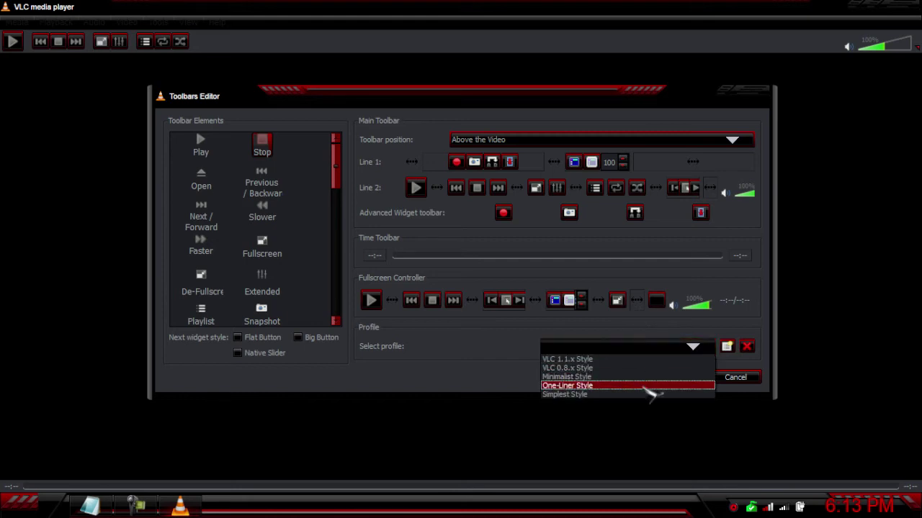
{"action": "left_click", "coordinate": [645, 394]}
{"action": "left_click", "coordinate": [638, 322]}
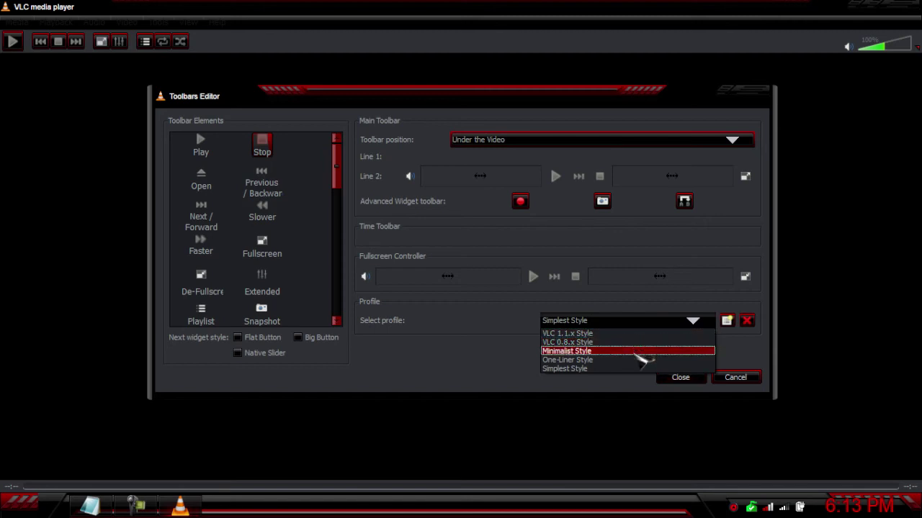
{"action": "left_click", "coordinate": [636, 360]}
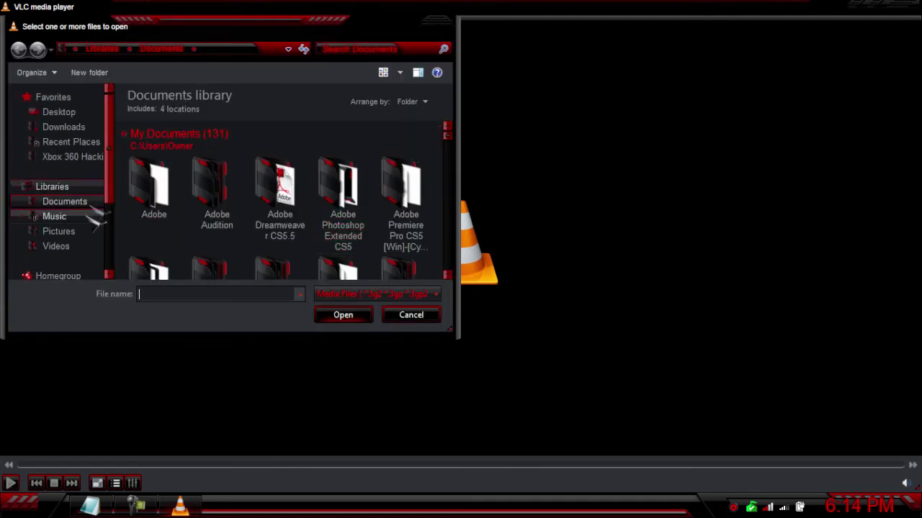
- Browse to the Videos library to choose a media file to open
{"action": "left_click", "coordinate": [51, 246]}
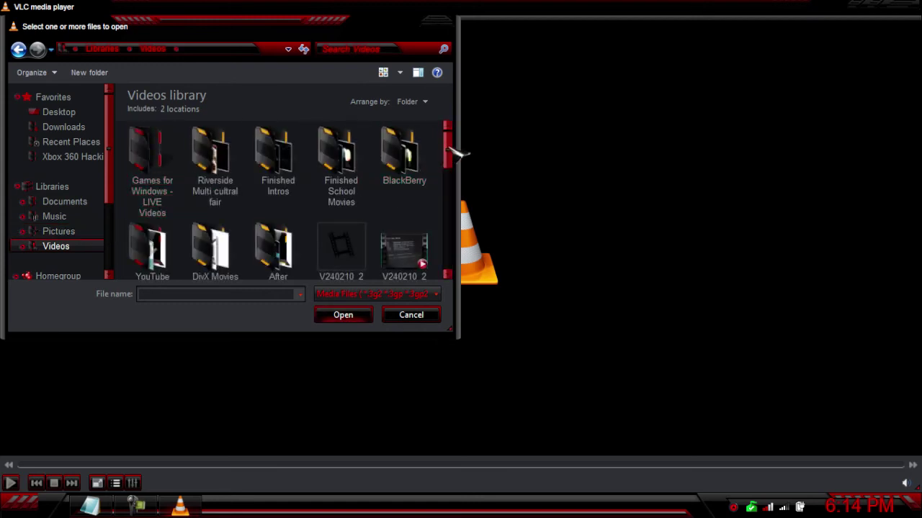